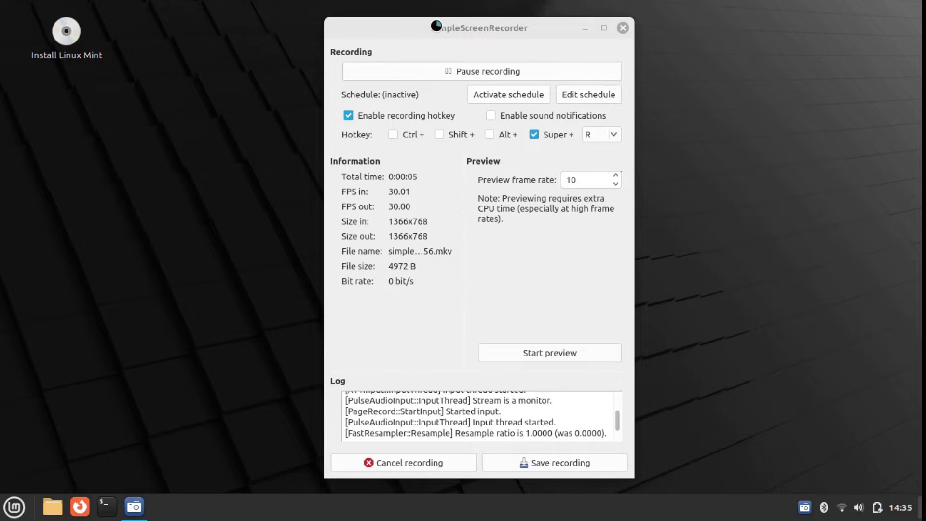
Move the SimpleScreenRecorder window to the right and minimize it
left_click_drag(437, 27, 666, 24)
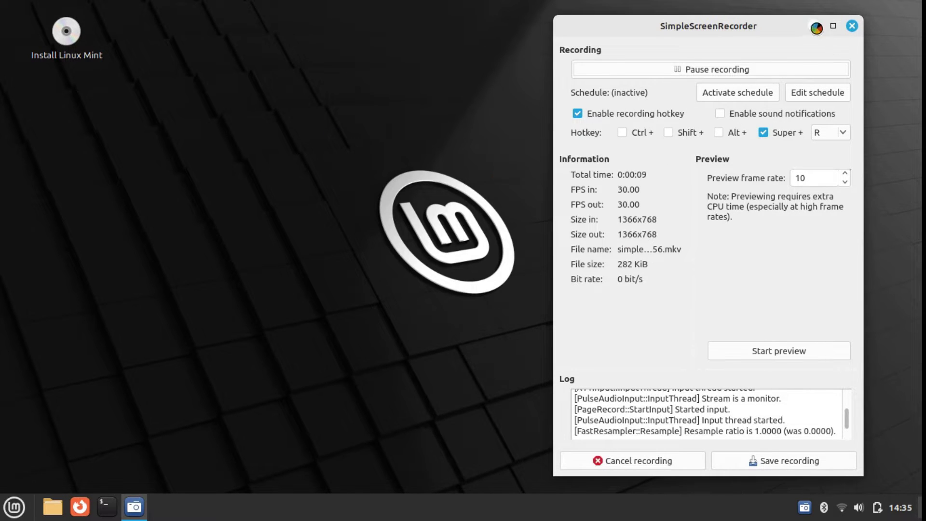
left_click(816, 27)
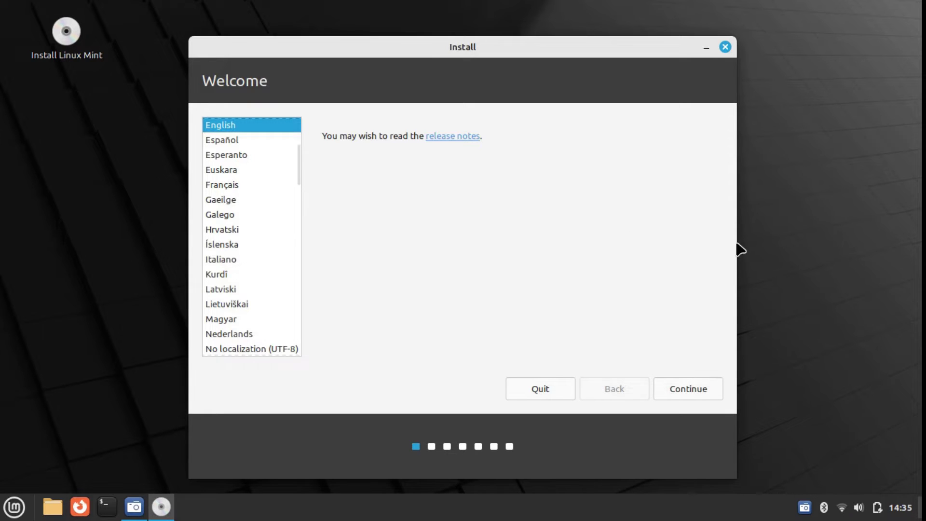
Keep English, choose the English (UK) keyboard layout, and enable installing multimedia codecs
left_click(694, 381)
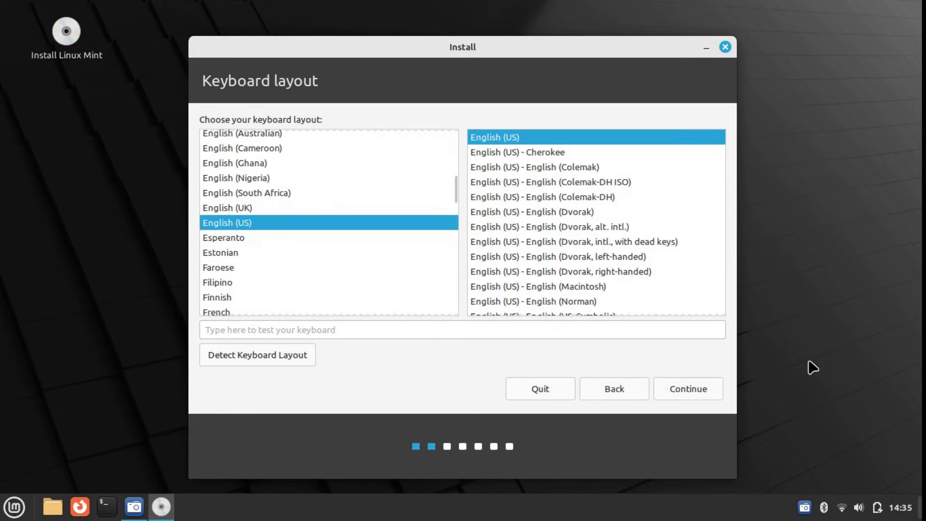
left_click(272, 208)
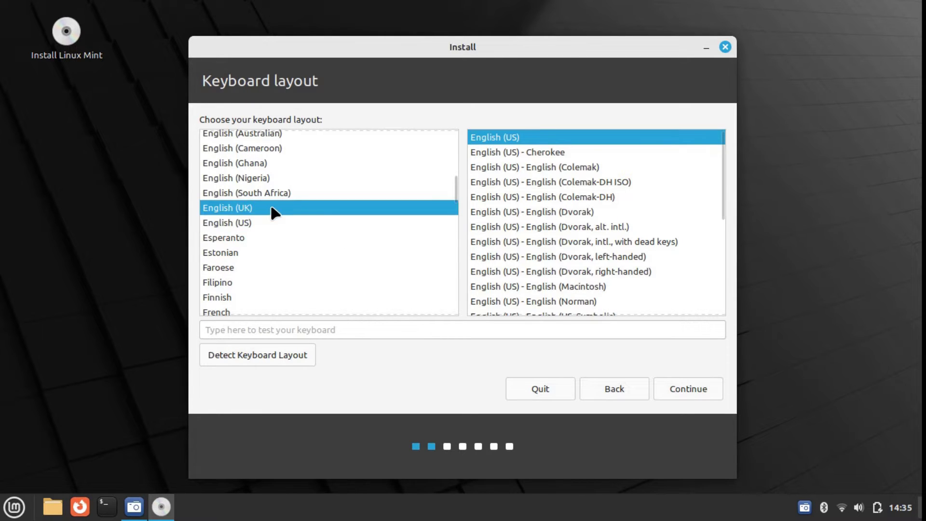
left_click(708, 386)
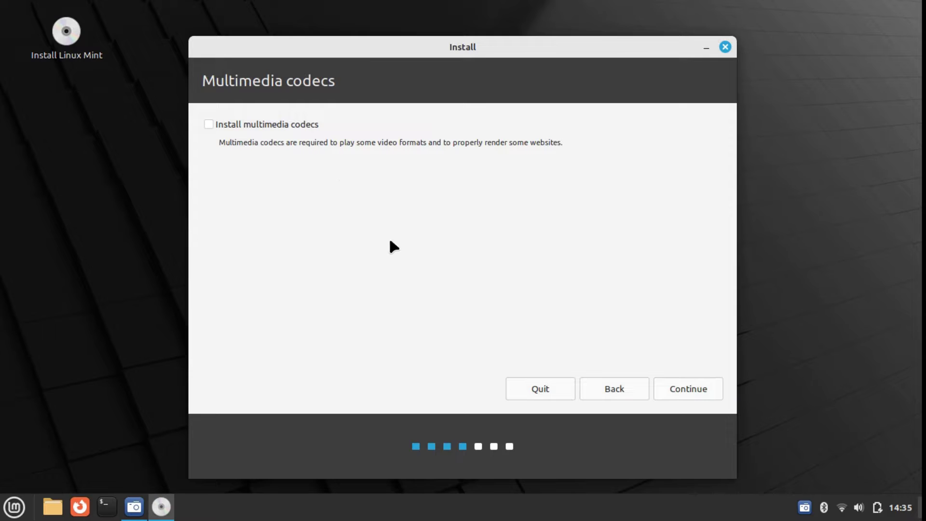
left_click(299, 123)
left_click(689, 388)
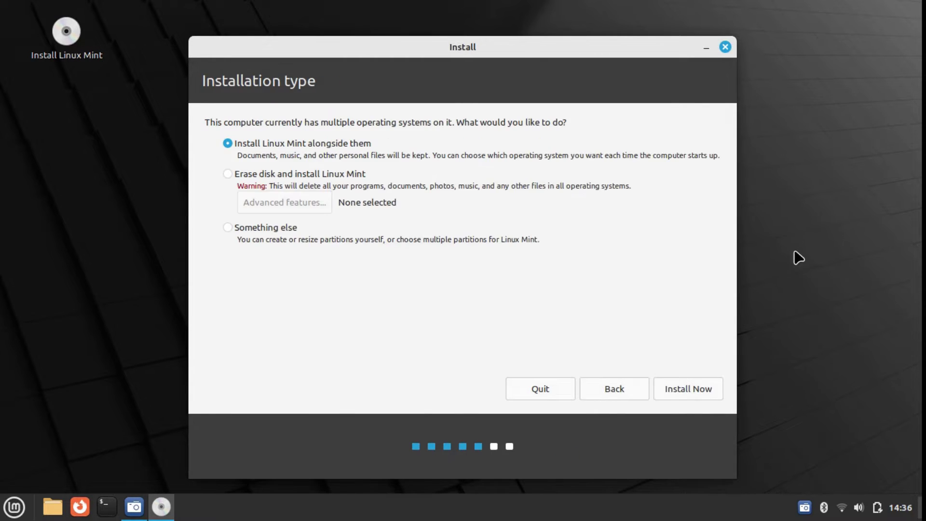
Choose 'Something else' to partition /dev/sda manually
left_click(285, 230)
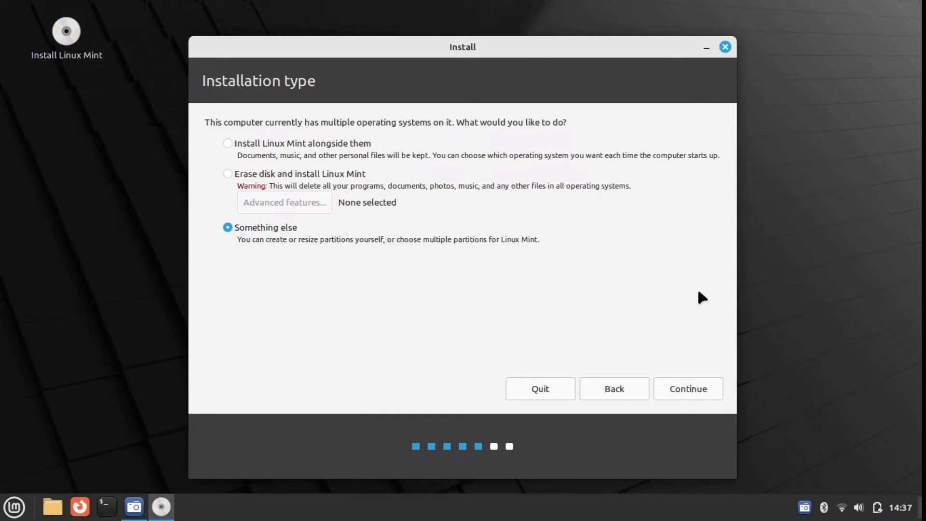
left_click(702, 388)
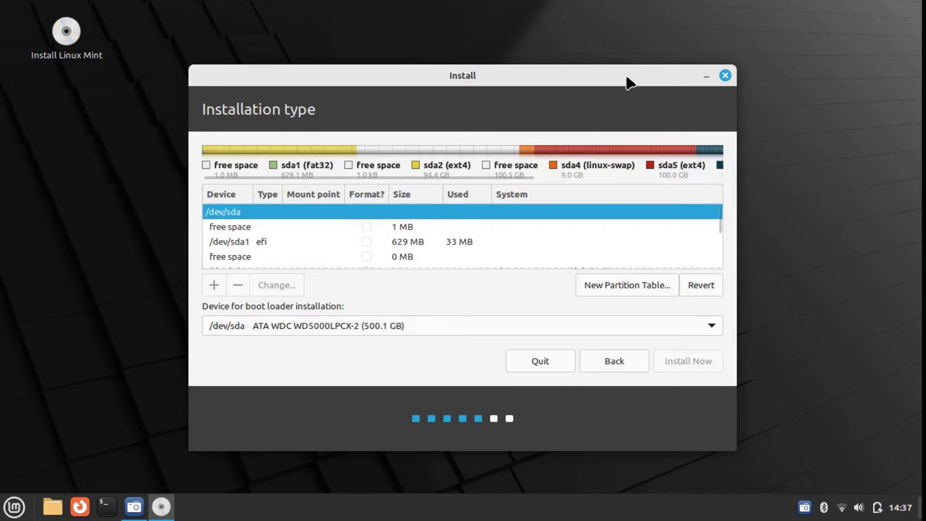
Select the 100510 MB free space row following /dev/sda2 in the partition list
scroll(720, 219, "down", 1)
scroll(722, 222, "down", 1)
scroll(721, 218, "down", 4)
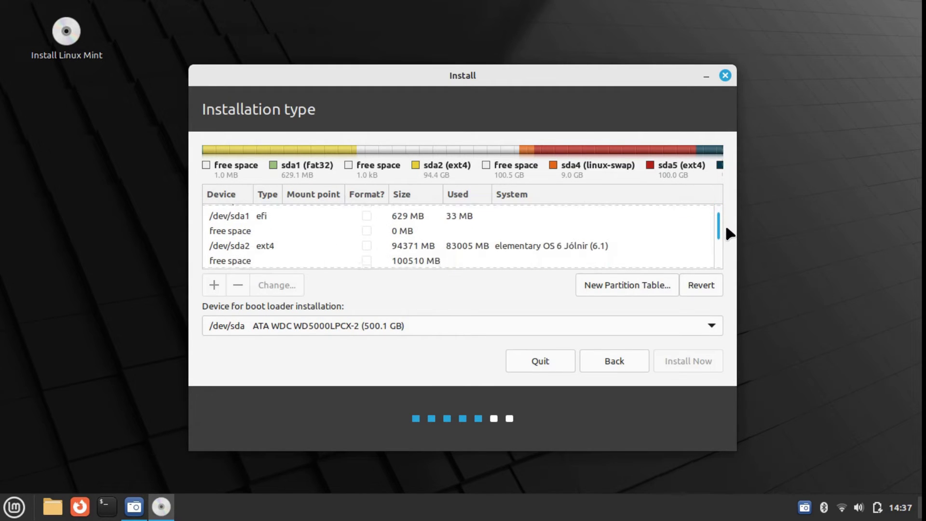
scroll(731, 244, "down", 5)
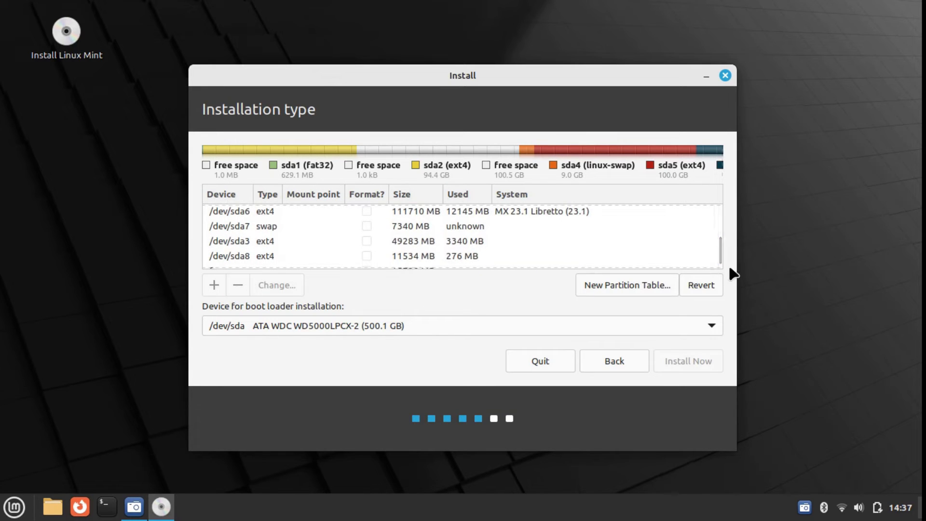
scroll(715, 241, "down", 1)
left_click_drag(717, 251, 716, 231)
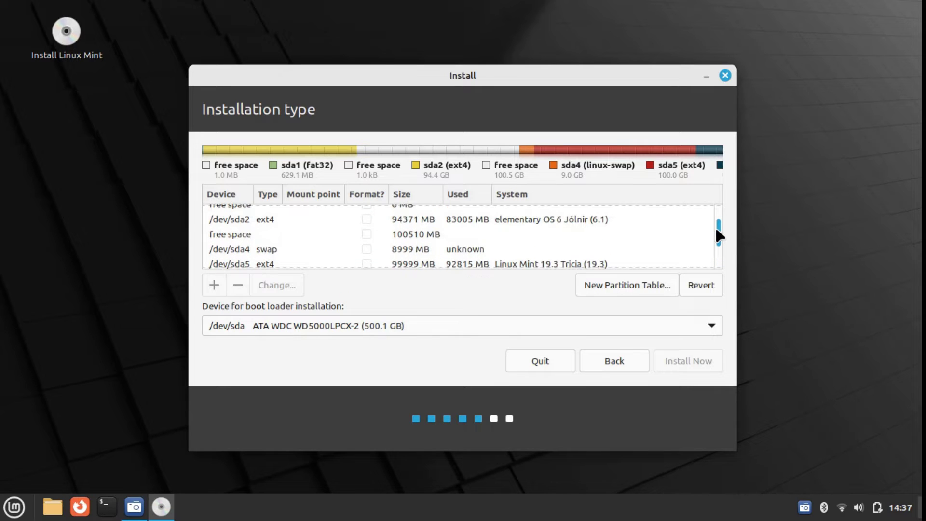
left_click(427, 231)
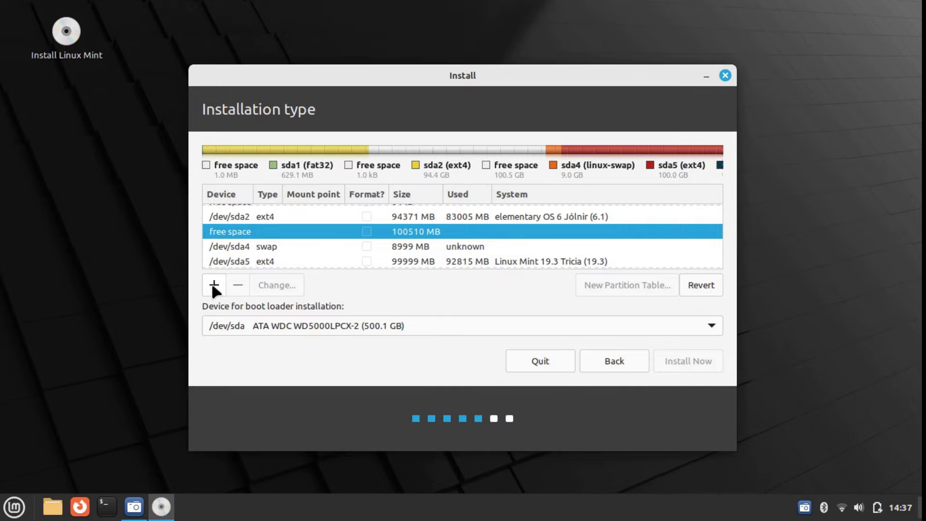
Define a new 70510 MB primary Ext4 partition with mount point /
left_click(213, 285)
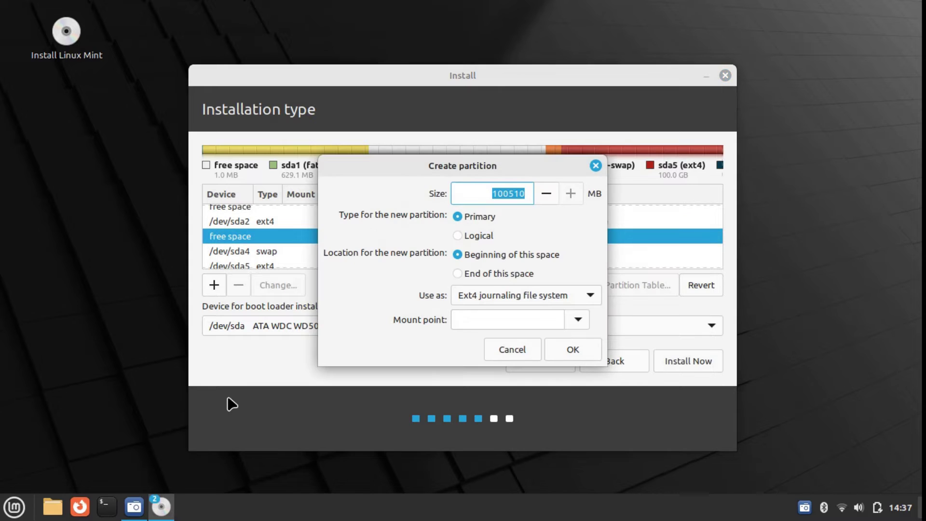
left_click(487, 195)
left_click_drag(504, 194, 491, 193)
type("7")
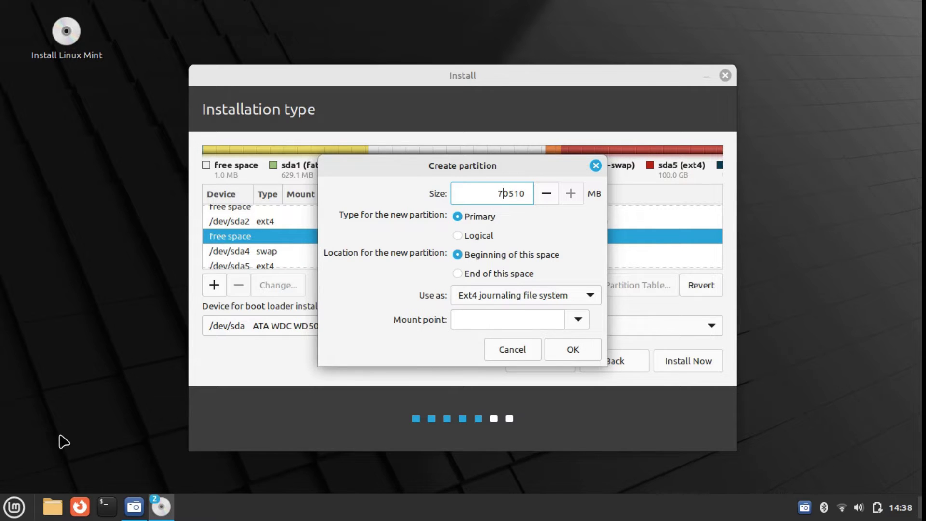
left_click(473, 319)
type("/")
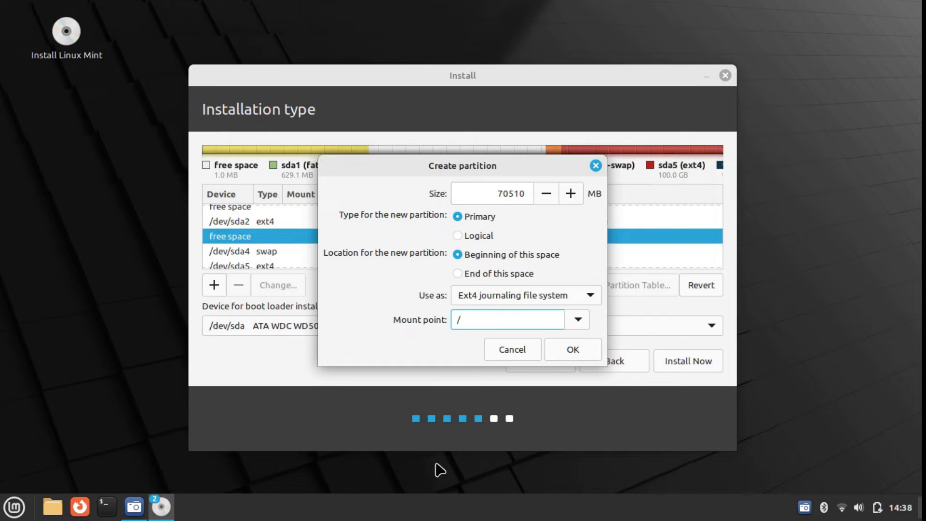
Confirm the 70510 MB root partition and scroll to the remaining 29999 MB free space
left_click(578, 345)
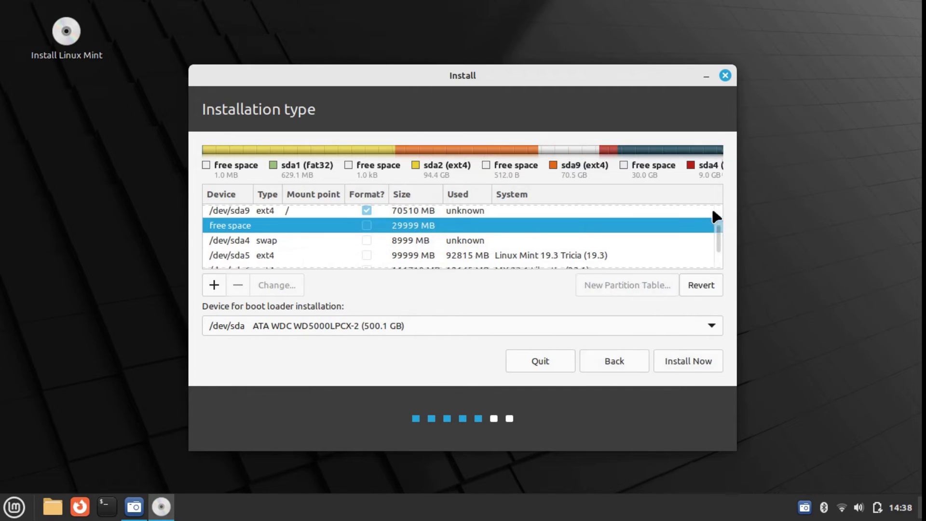
scroll(718, 232, "down", 5)
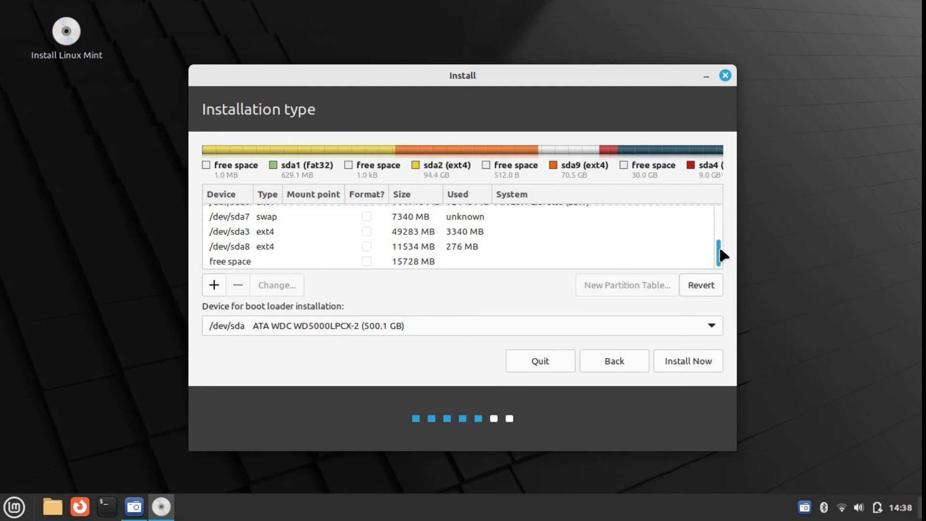
left_click_drag(721, 248, 721, 227)
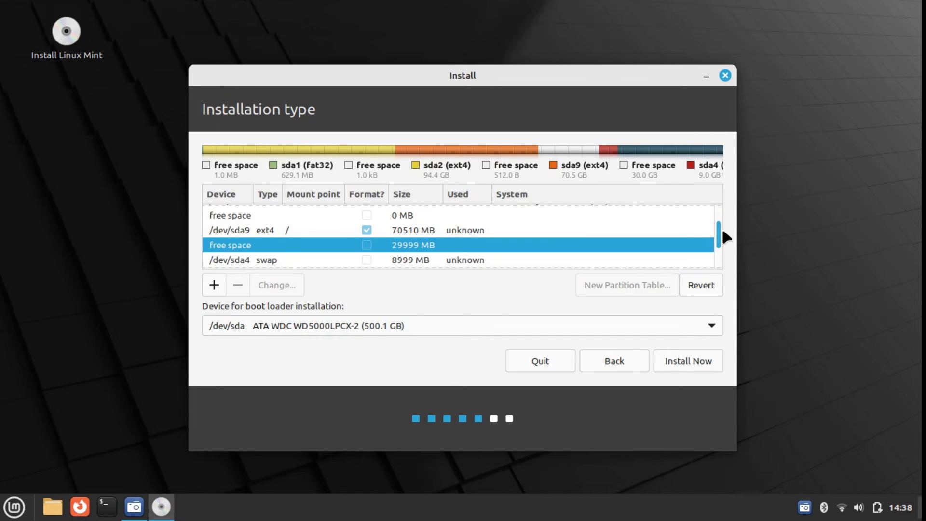
Add a 7200 MB partition in the free space used as swap area
left_click(214, 285)
double_click(515, 193)
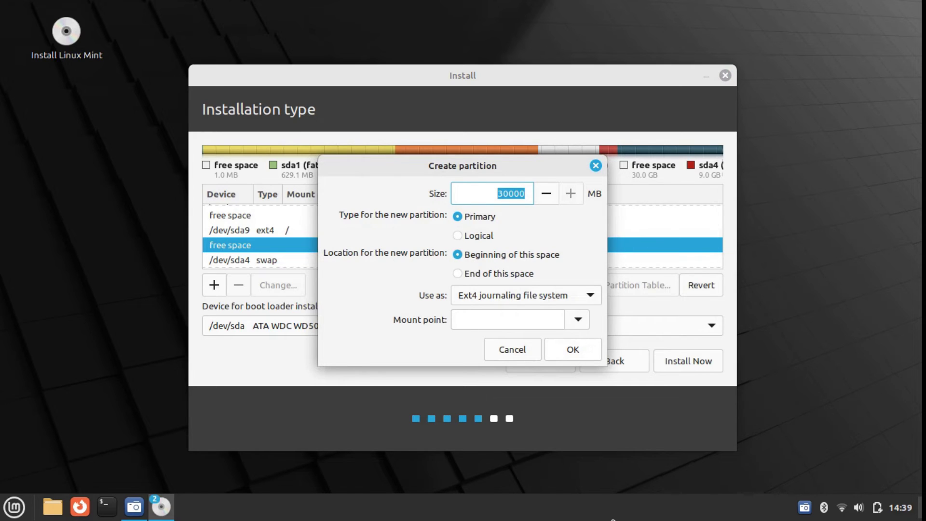
type("7200")
left_click(572, 295)
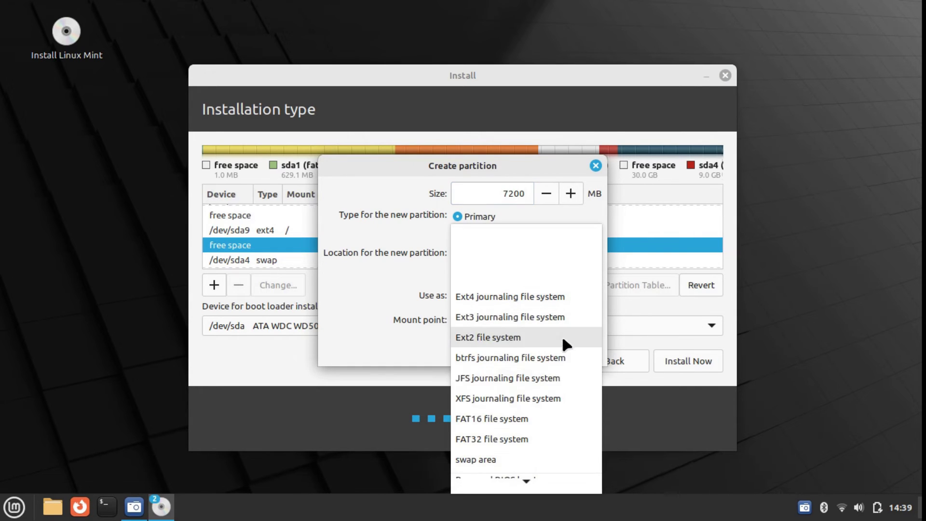
left_click(519, 457)
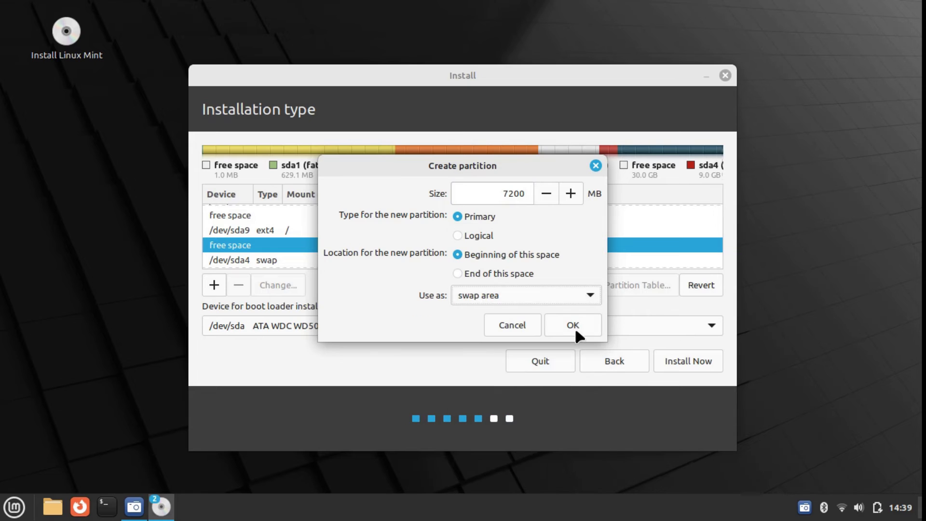
left_click(588, 296)
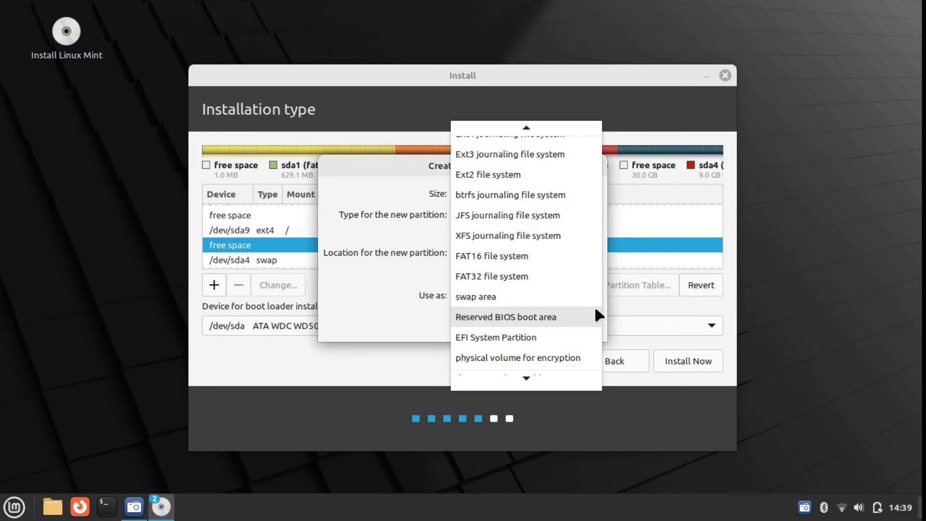
mouse_move(534, 385)
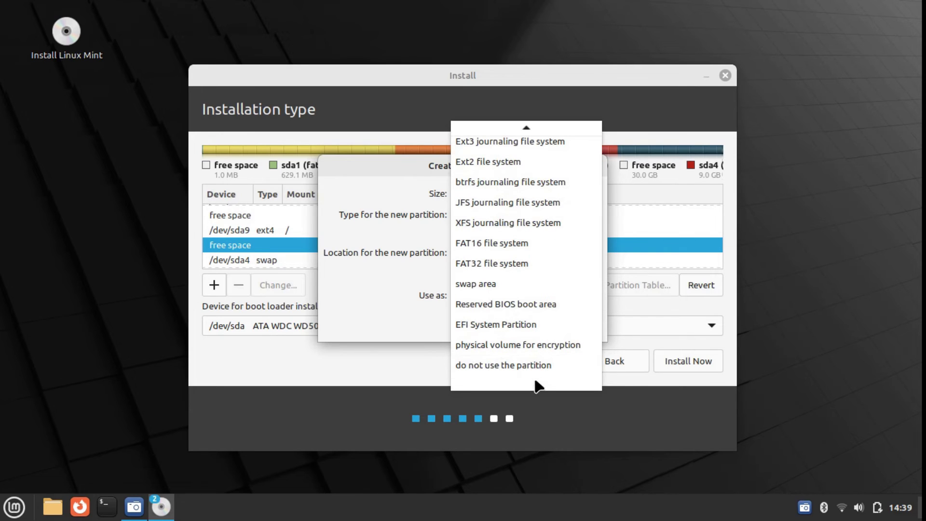
mouse_move(526, 127)
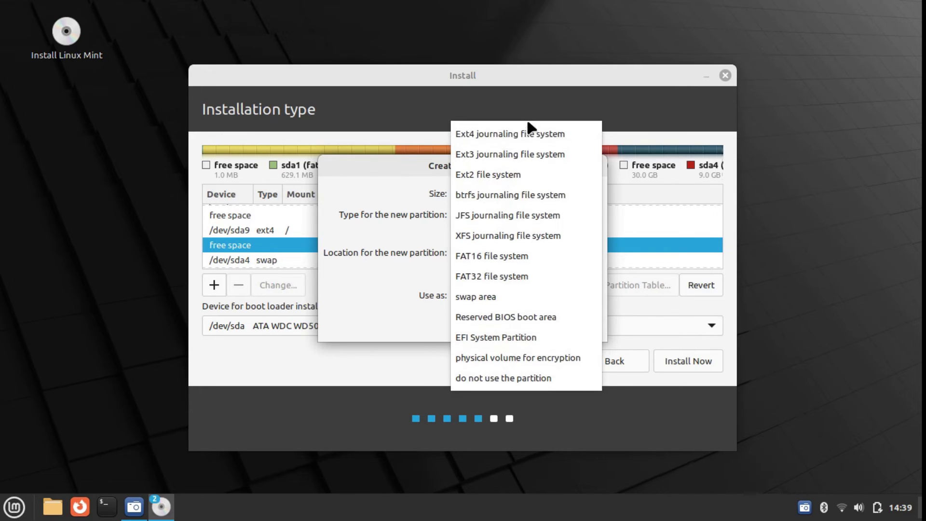
left_click(591, 437)
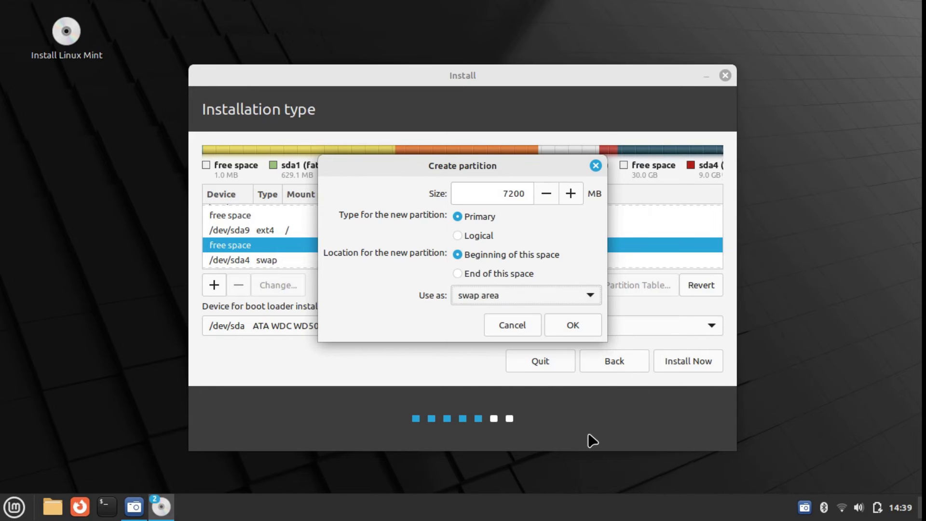
left_click(588, 324)
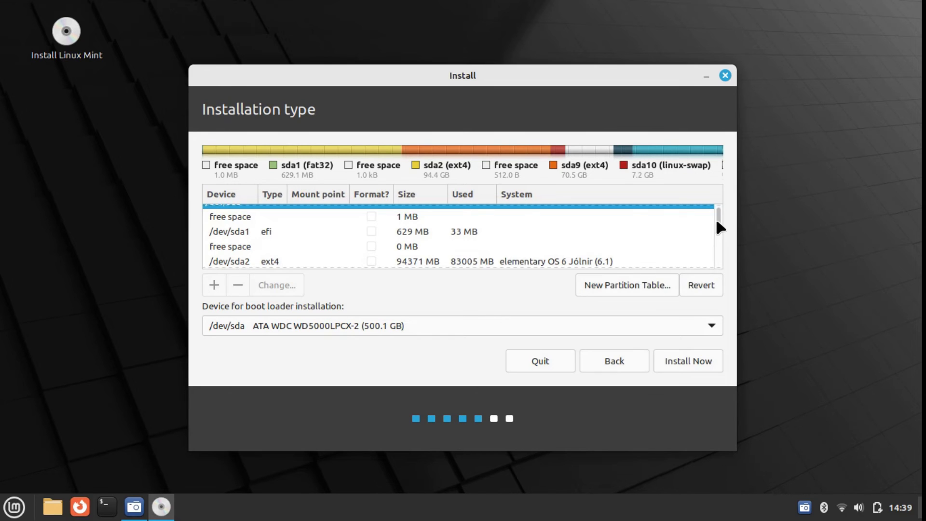
Scroll the partition table to the top and select the /dev/sda1 EFI partition
scroll(715, 217, "up", 1)
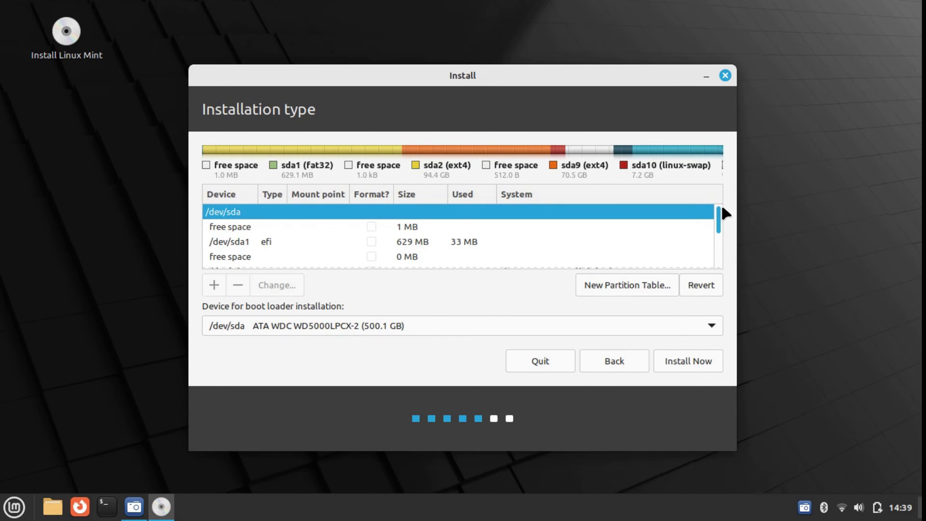
scroll(720, 212, "down", 1)
scroll(719, 215, "up", 1)
left_click(305, 238)
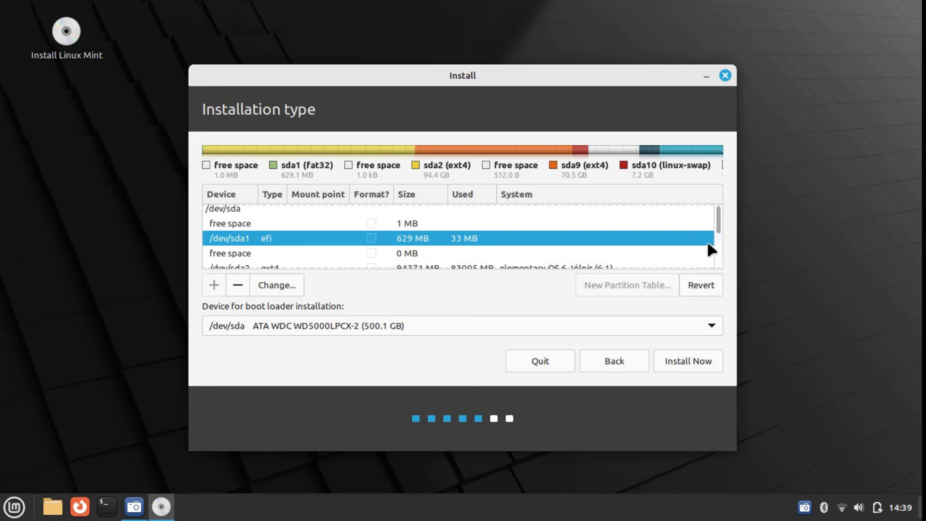
Keep /dev/sda as the boot loader installation device
left_click(506, 324)
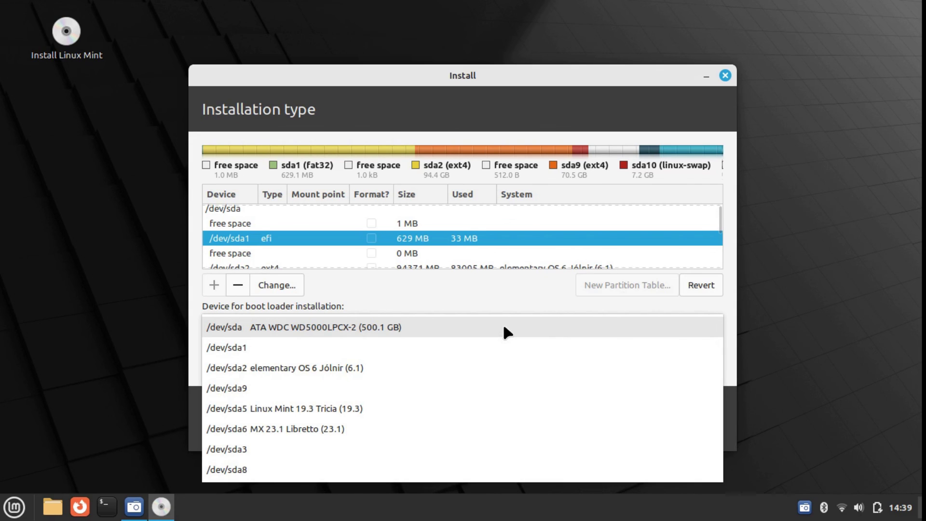
left_click(476, 327)
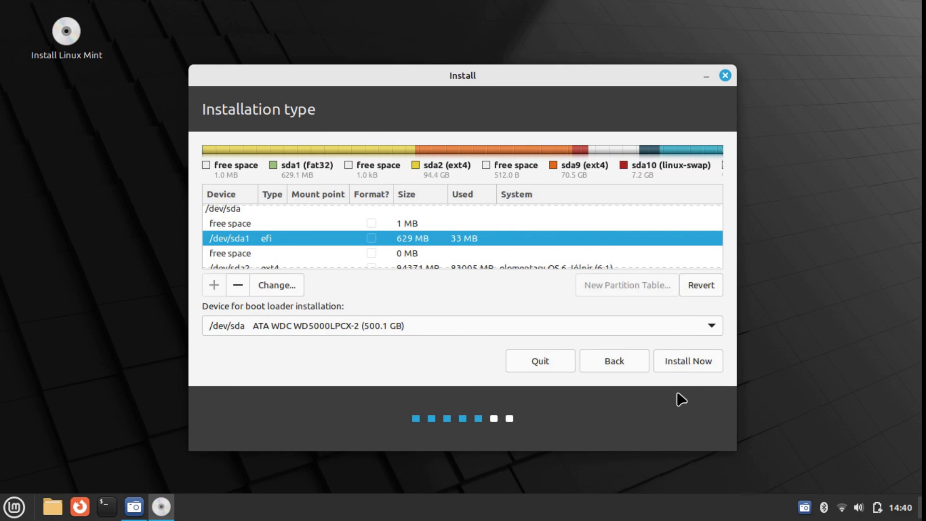
Start Install Now and confirm writing the partition changes to disk
left_click(684, 360)
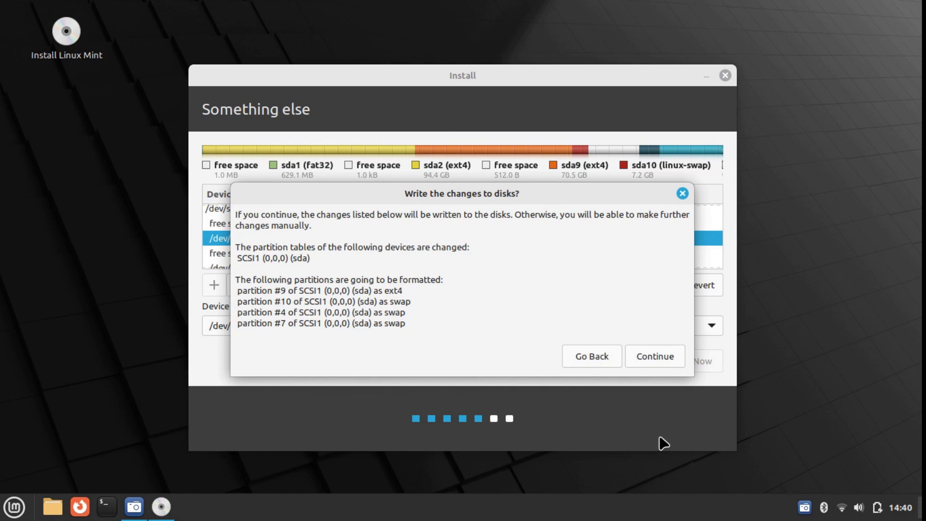
left_click(663, 359)
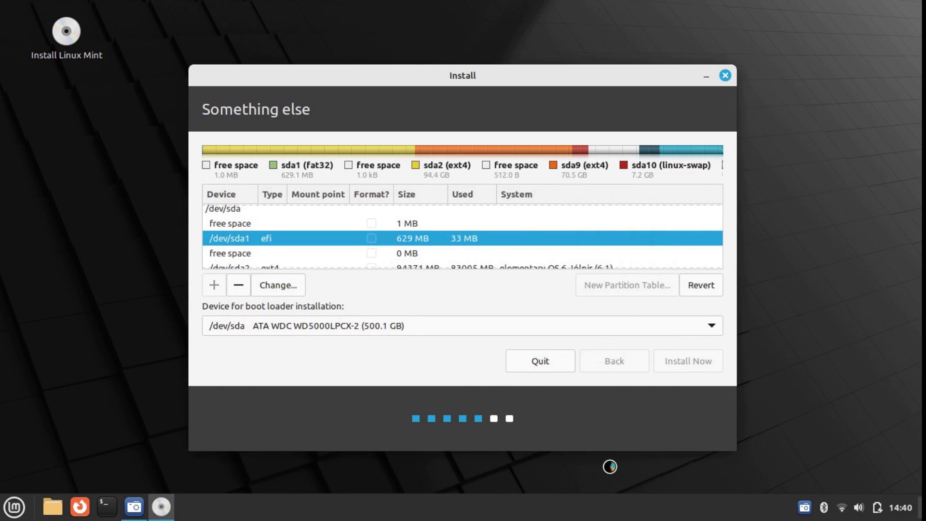